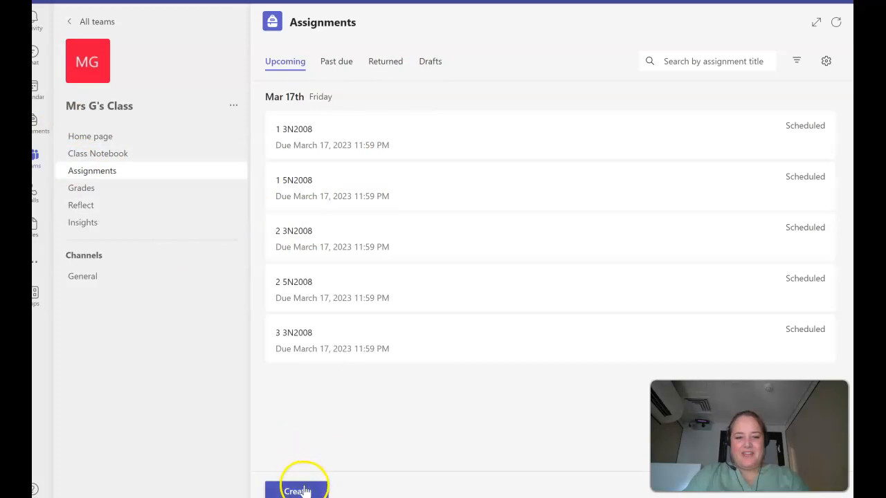
Create a new assignment for the class and title it "3 5N2008".
{"action": "left_click", "coordinate": [303, 491]}
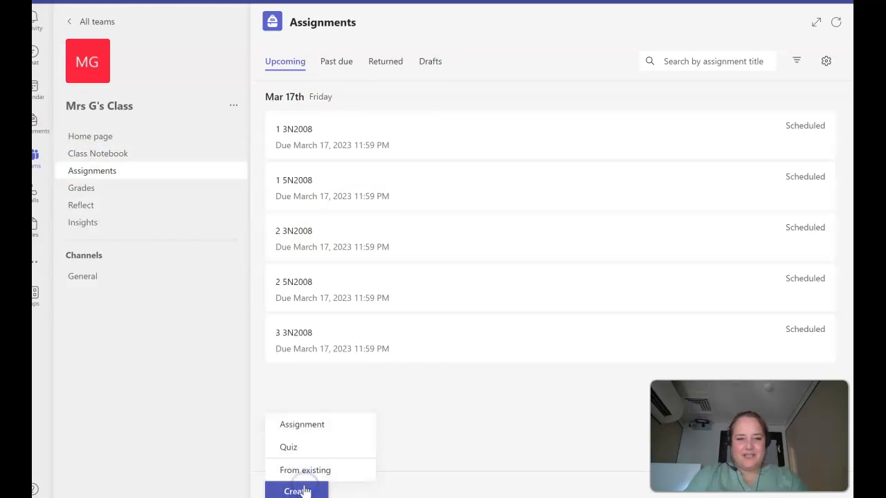
{"action": "left_click", "coordinate": [298, 431]}
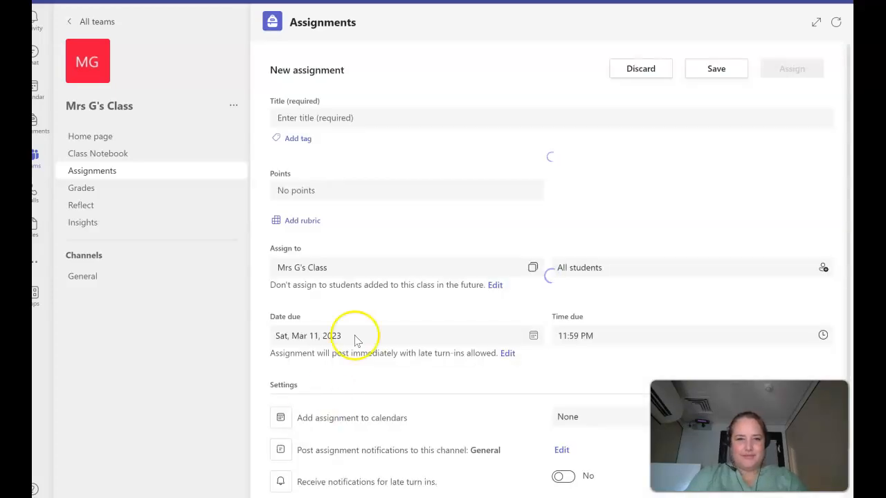
{"action": "left_click", "coordinate": [307, 118]}
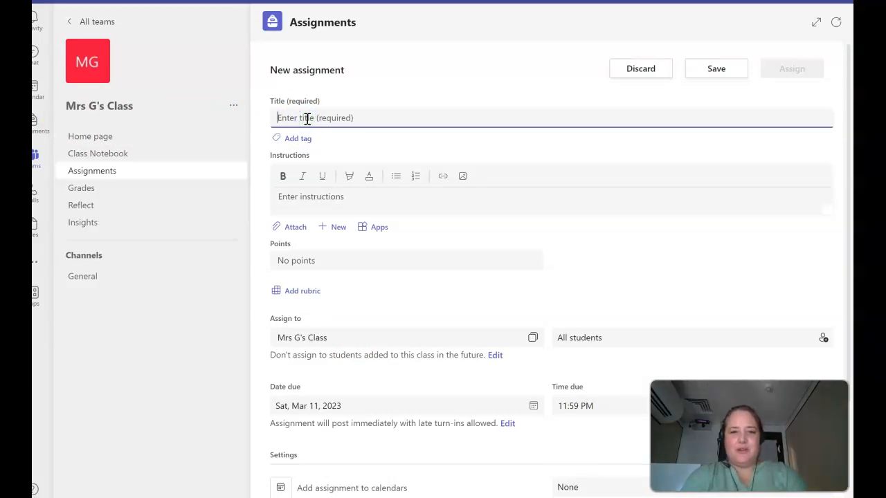
{"action": "type", "text": "3 5N208"}
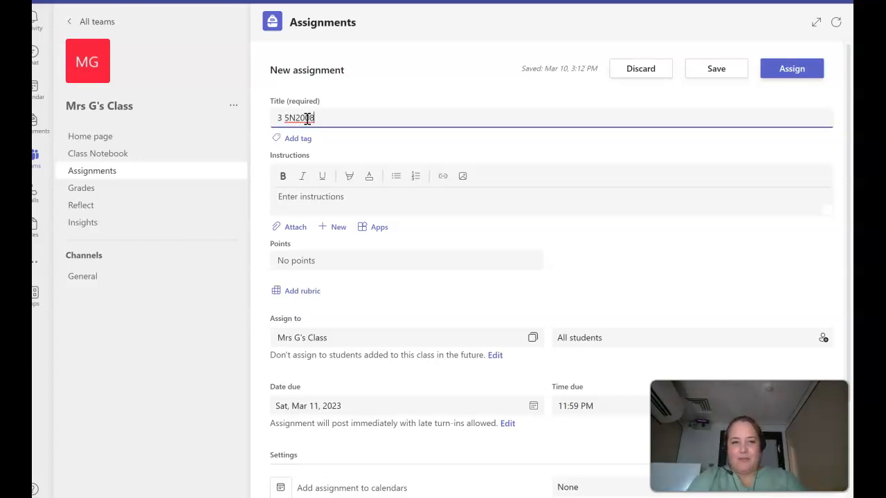
{"action": "left_click", "coordinate": [291, 119]}
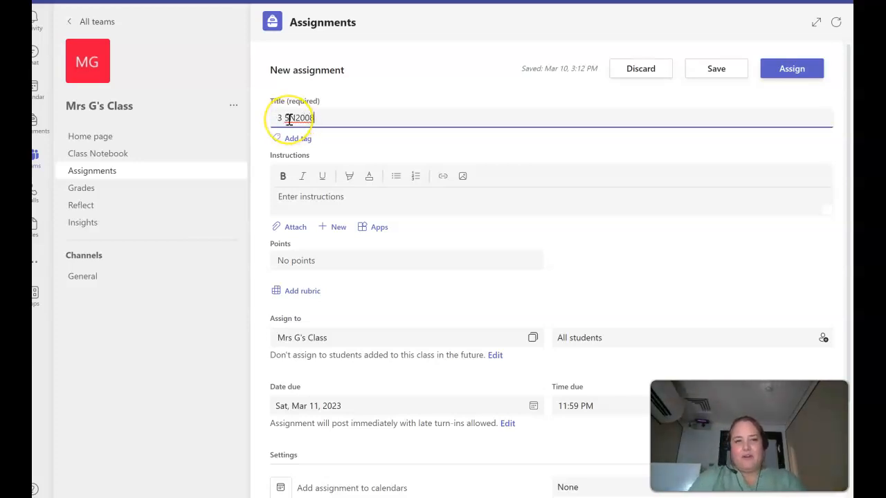
{"action": "left_click", "coordinate": [325, 116]}
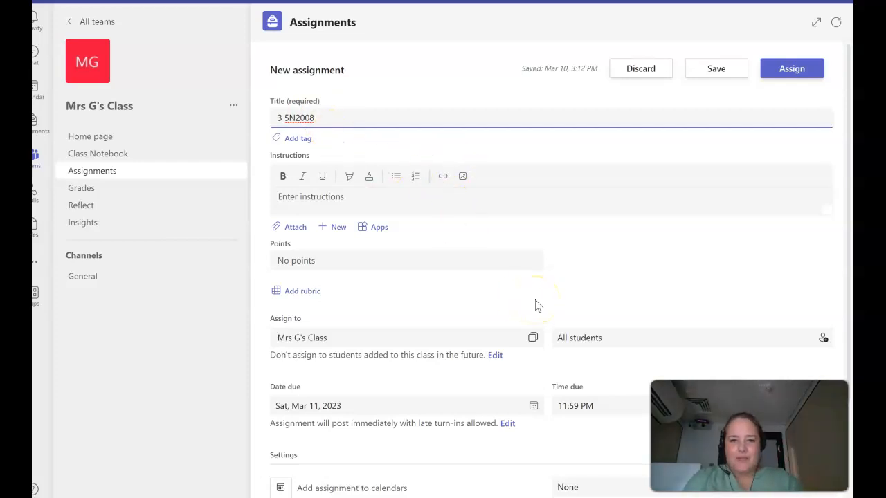
Assign the work to five individual students: the first, fifth, sixth, seventh and ninth in the class list.
{"action": "left_click", "coordinate": [607, 337]}
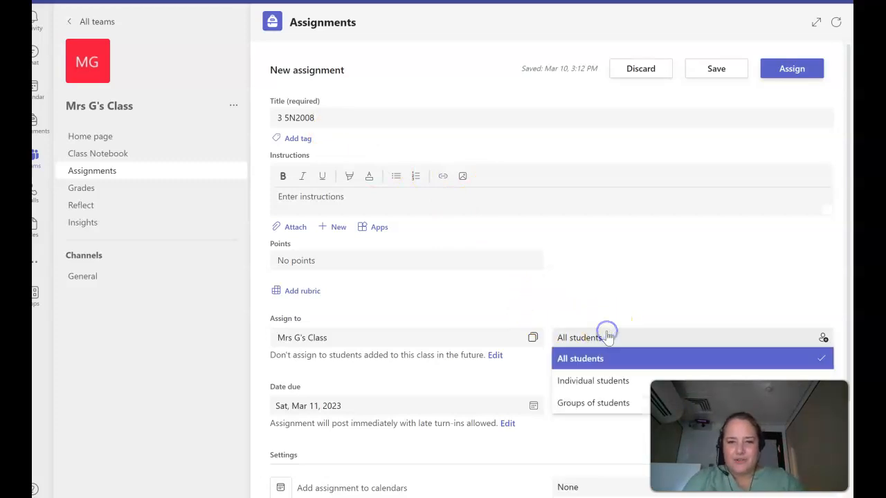
{"action": "left_click", "coordinate": [592, 382]}
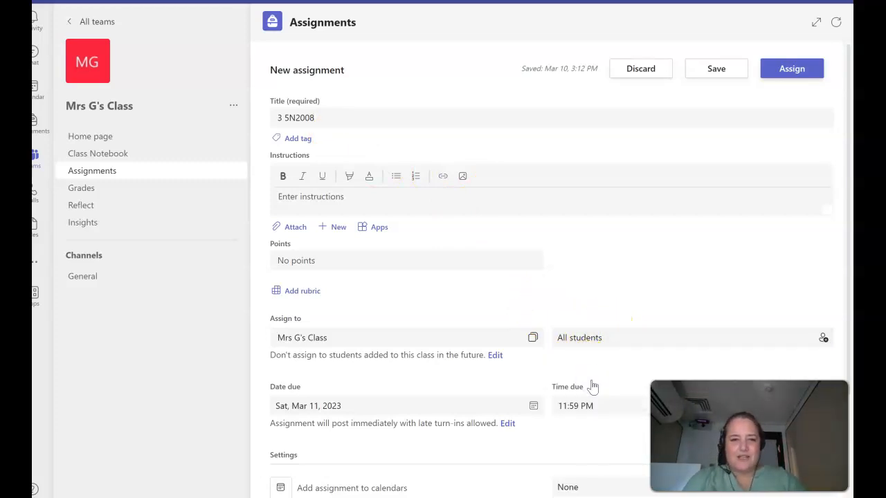
{"action": "left_click", "coordinate": [398, 211]}
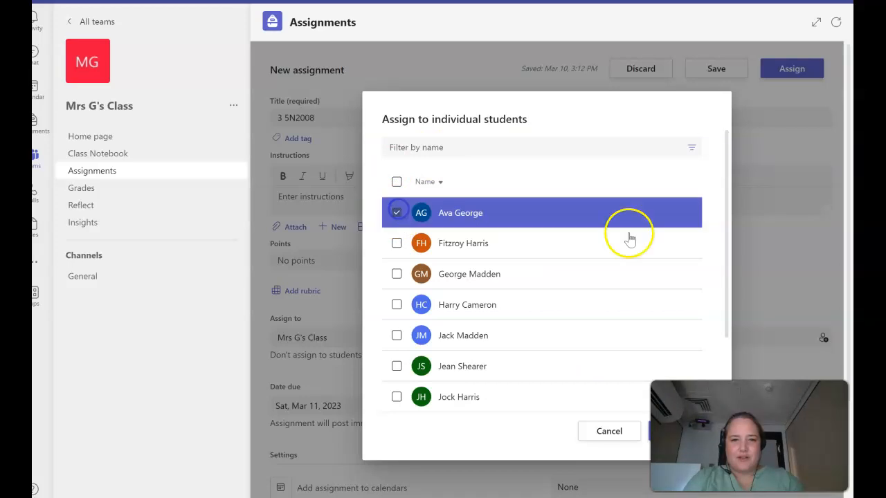
{"action": "left_click_drag", "start_coordinate": [727, 198], "coordinate": [718, 260]}
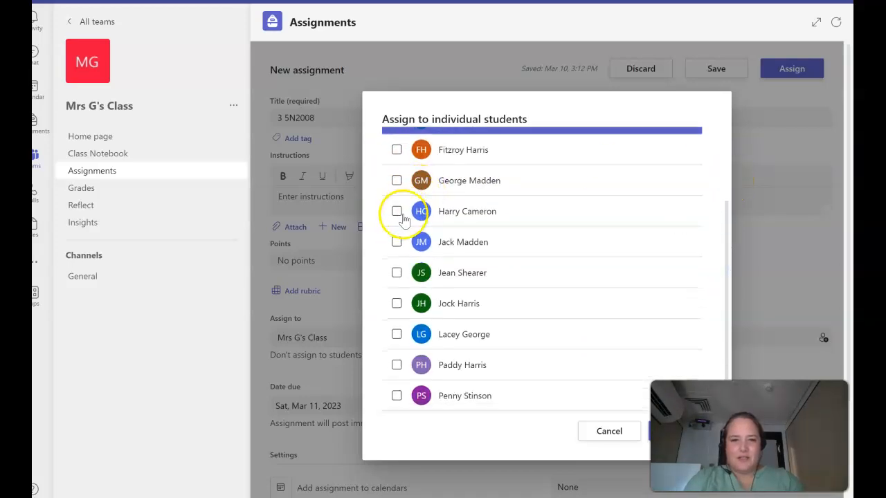
{"action": "left_click", "coordinate": [396, 243]}
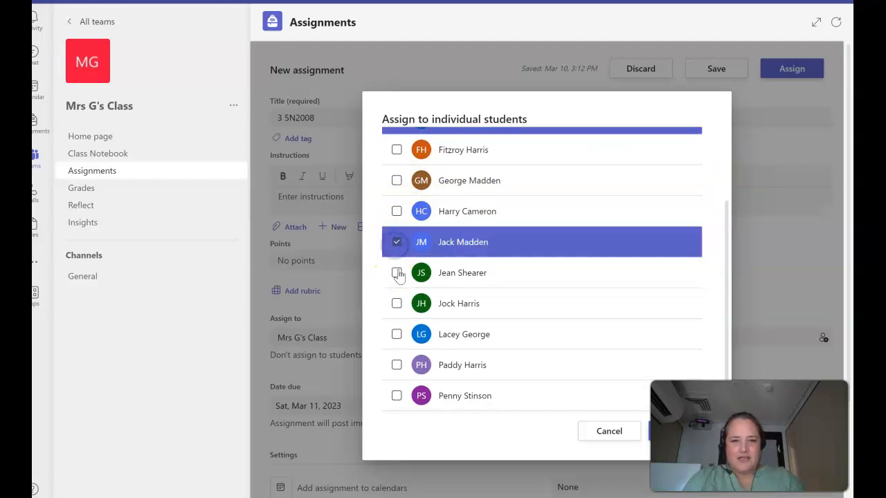
{"action": "left_click", "coordinate": [397, 272]}
{"action": "left_click", "coordinate": [396, 303]}
{"action": "left_click", "coordinate": [396, 365]}
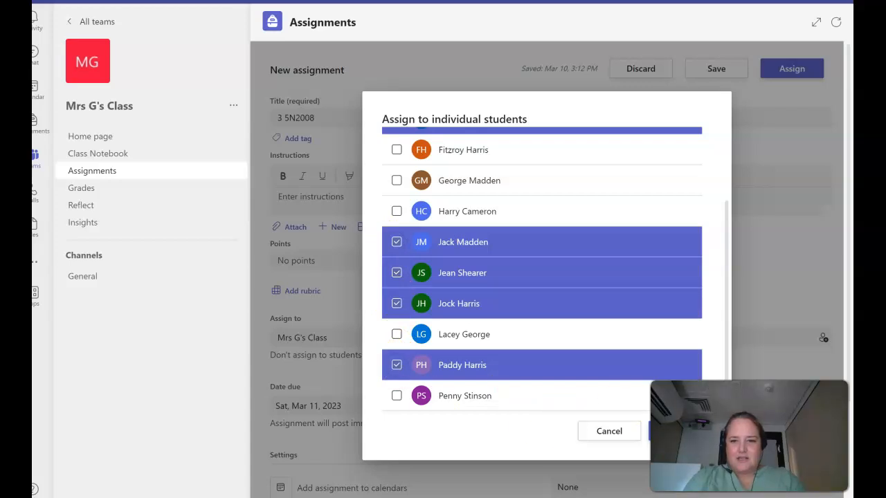
{"action": "left_click", "coordinate": [679, 439]}
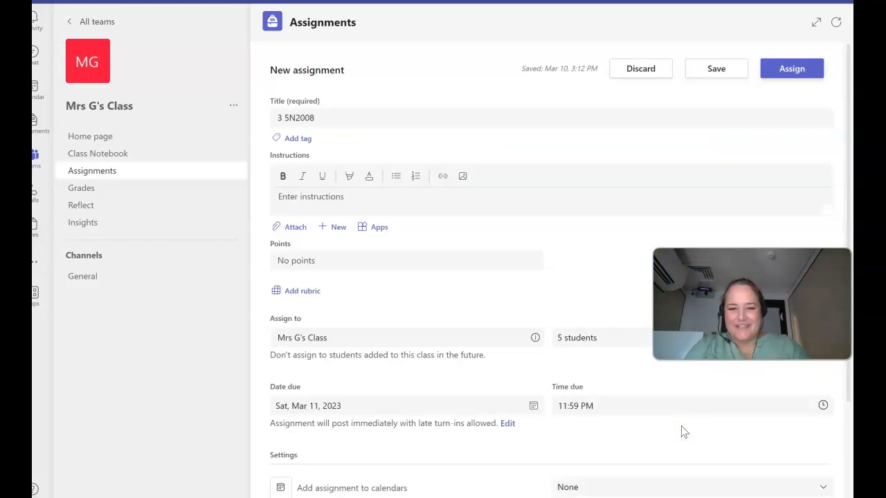
Attach a Reading Progress activity using the passage 200812_NAPLAN_2008_Final_Test_Reading_Magazine_Year_5.pdf uploaded from this device.
{"action": "left_click", "coordinate": [484, 57]}
{"action": "left_click", "coordinate": [375, 202]}
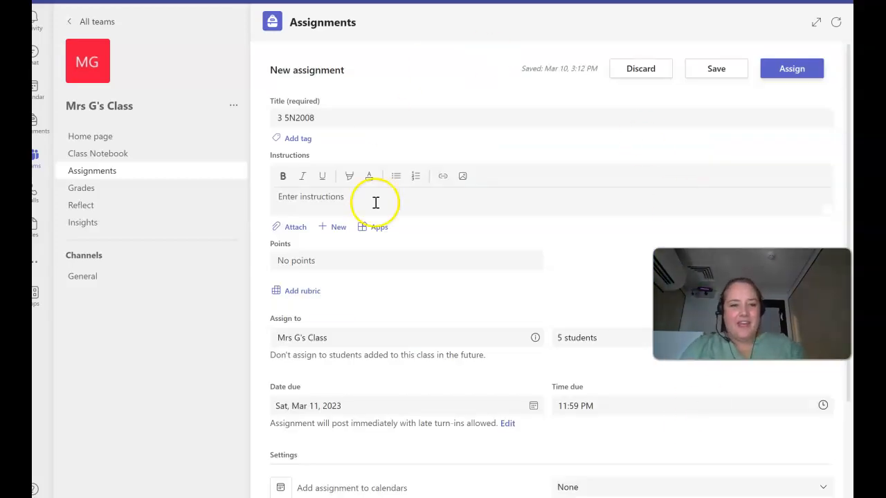
{"action": "left_click", "coordinate": [286, 228]}
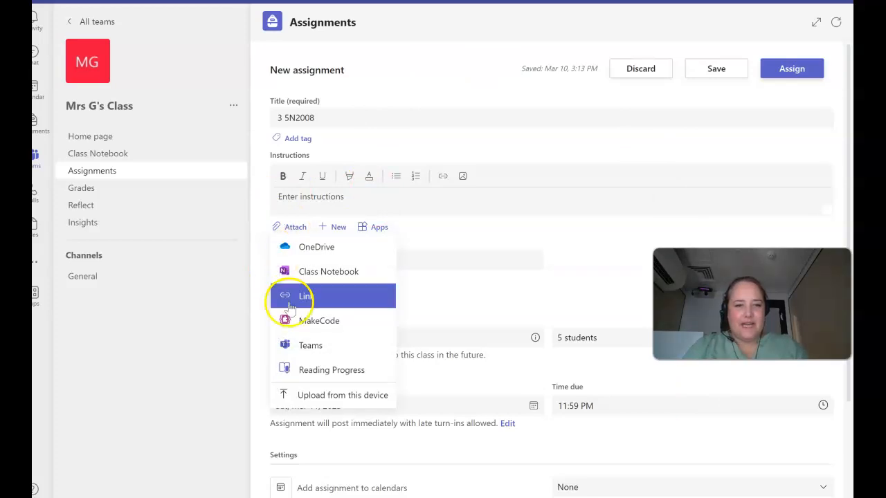
{"action": "left_click", "coordinate": [316, 372]}
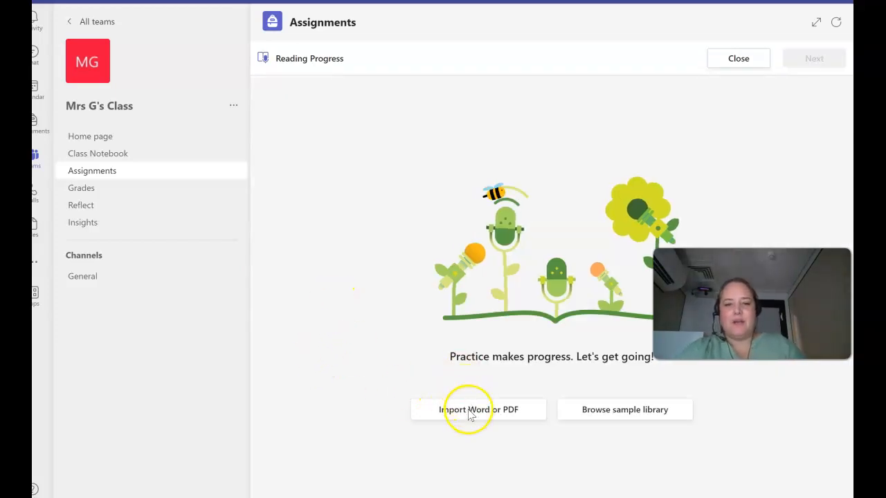
{"action": "left_click", "coordinate": [469, 413]}
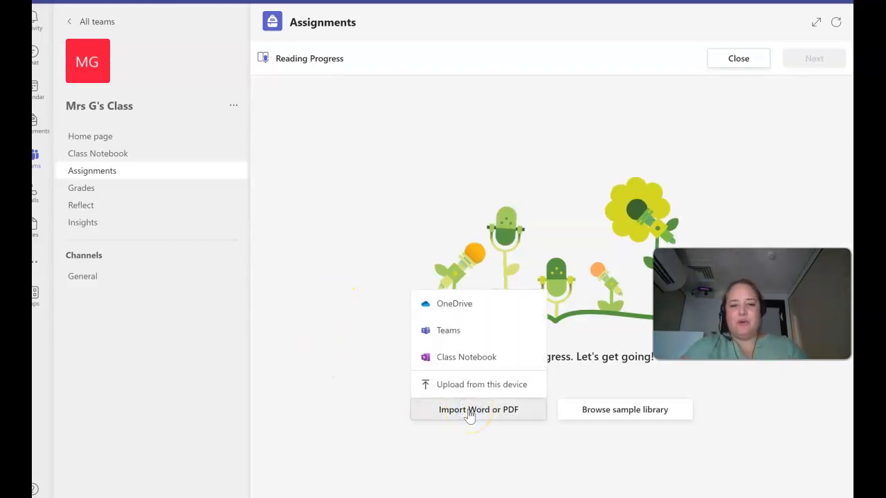
{"action": "left_click", "coordinate": [475, 384]}
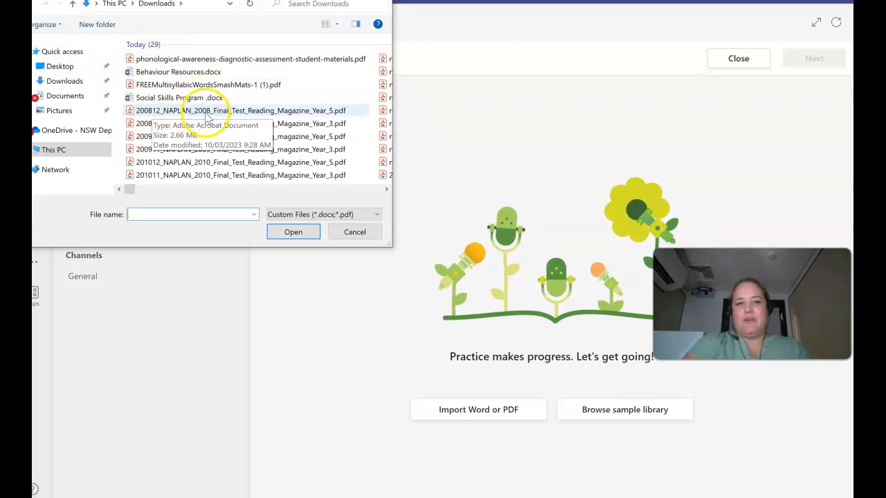
{"action": "left_click", "coordinate": [206, 116]}
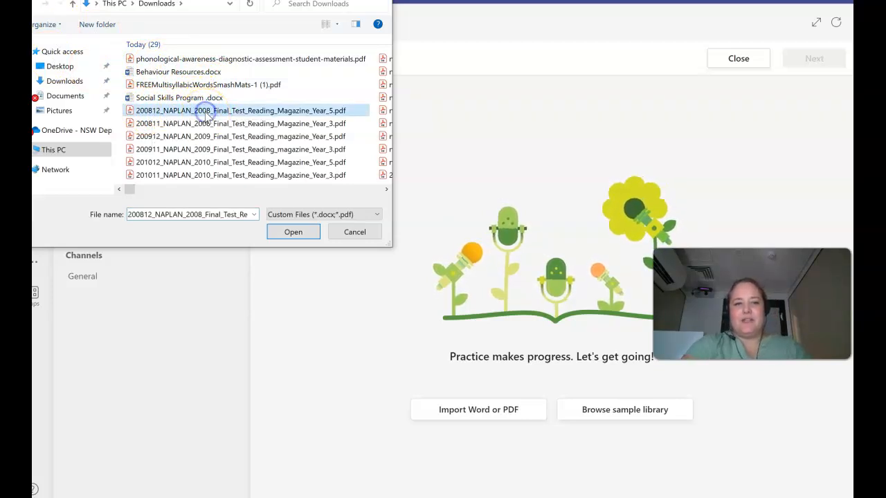
{"action": "left_click", "coordinate": [293, 231]}
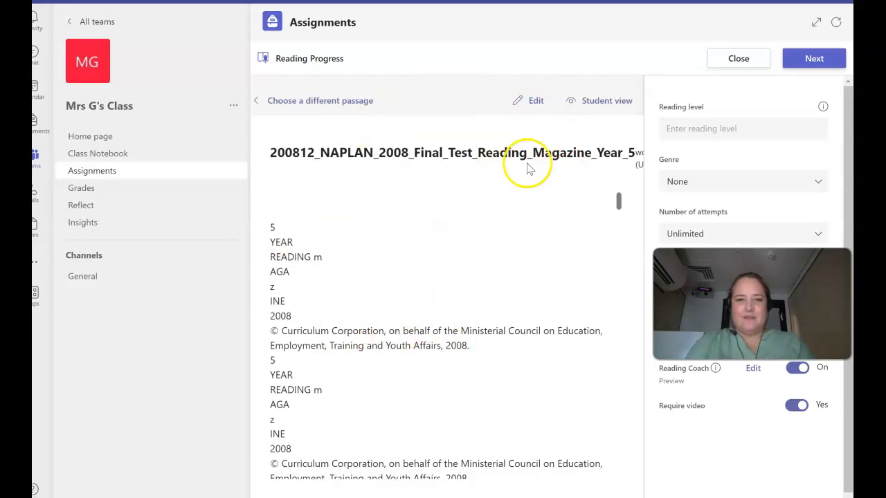
Edit the imported passage and delete all text and blank lines before the "LACY" heading.
{"action": "left_click", "coordinate": [530, 100]}
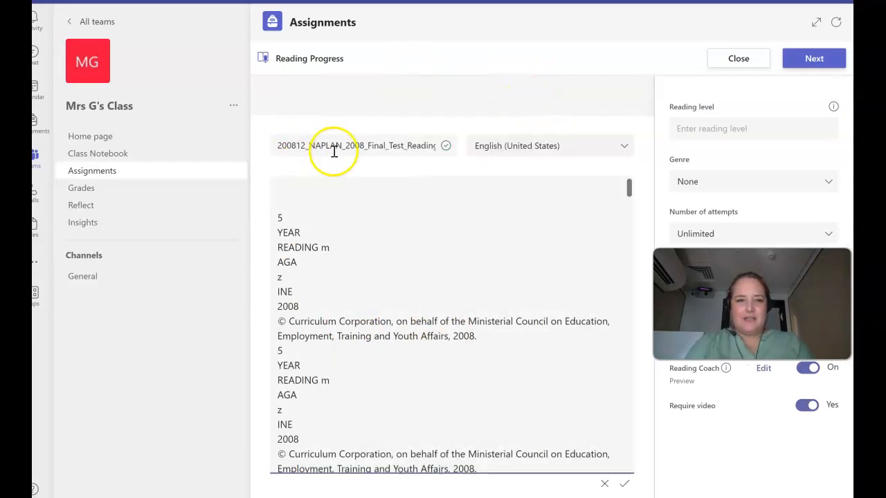
{"action": "left_click_drag", "start_coordinate": [281, 198], "coordinate": [496, 464]}
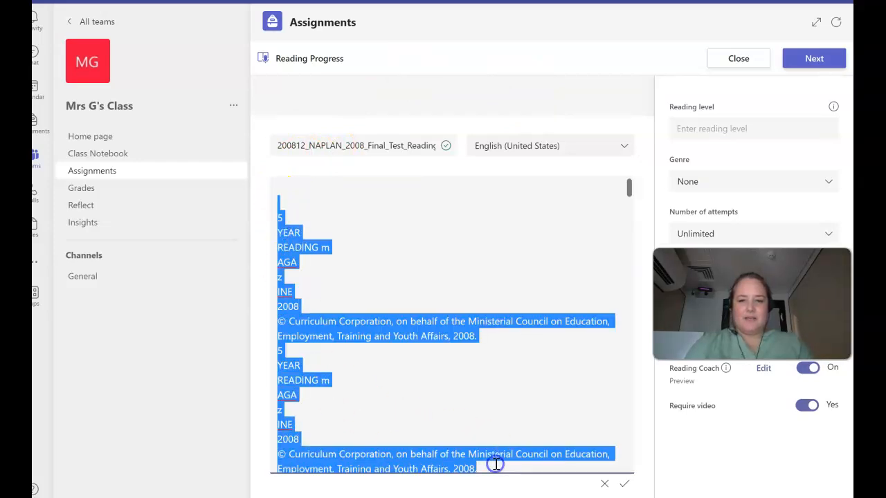
{"action": "key", "text": "BackSpace"}
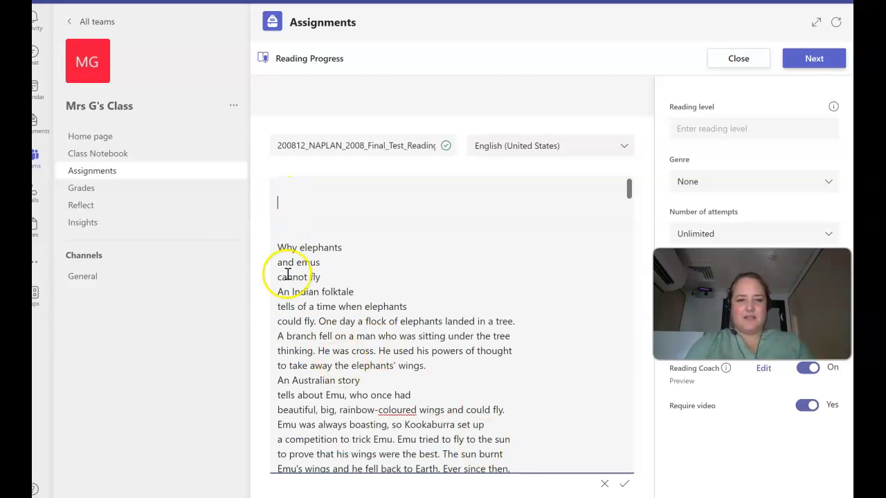
{"action": "left_click_drag", "start_coordinate": [279, 203], "coordinate": [454, 354]}
{"action": "key", "text": "BackSpace"}
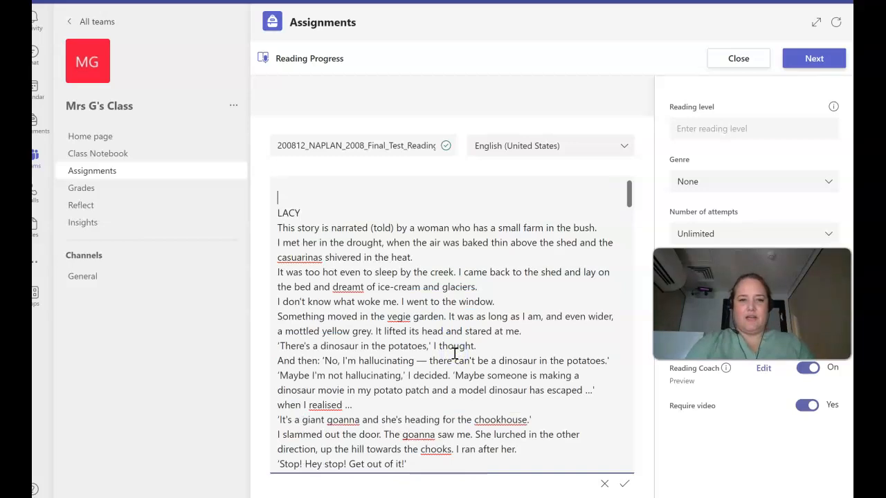
{"action": "key", "text": "BackSpace"}
{"action": "key", "text": "BackSpace"}
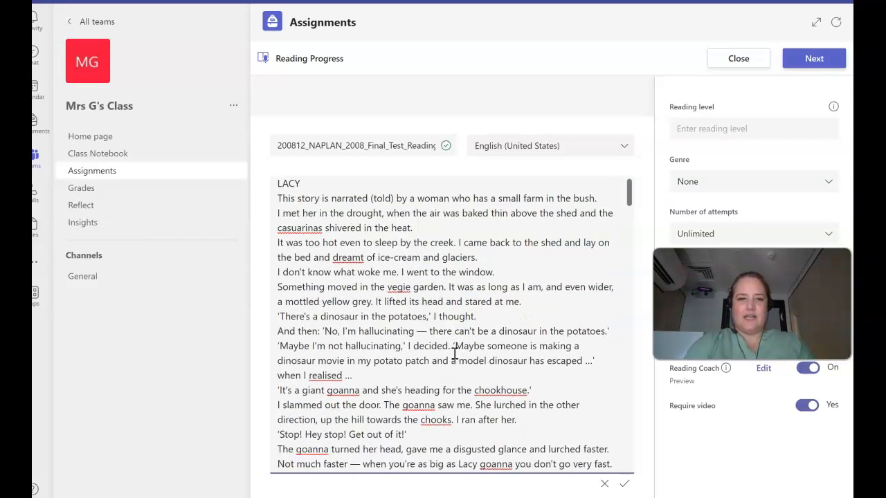
Delete everything from "Pet dogs – what do you think?" to the end of the passage.
{"action": "left_click_drag", "start_coordinate": [629, 200], "coordinate": [629, 233]}
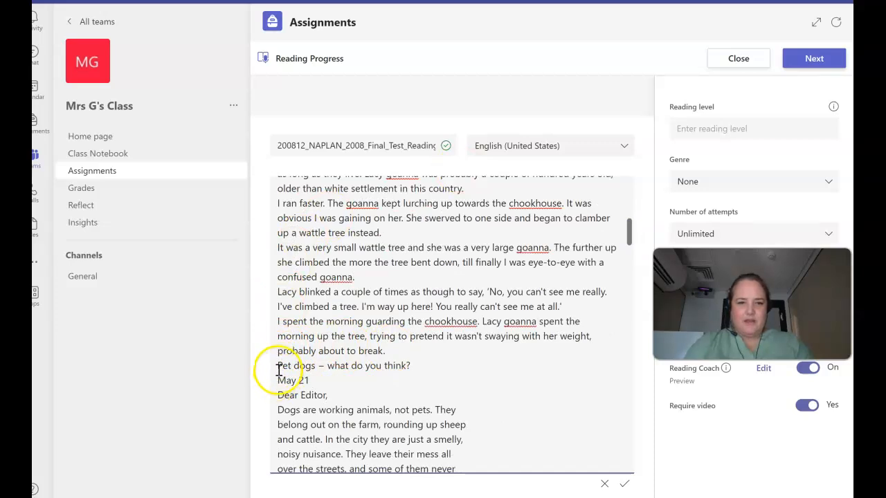
{"action": "left_click_drag", "start_coordinate": [277, 365], "coordinate": [531, 486]}
{"action": "key", "text": "Delete"}
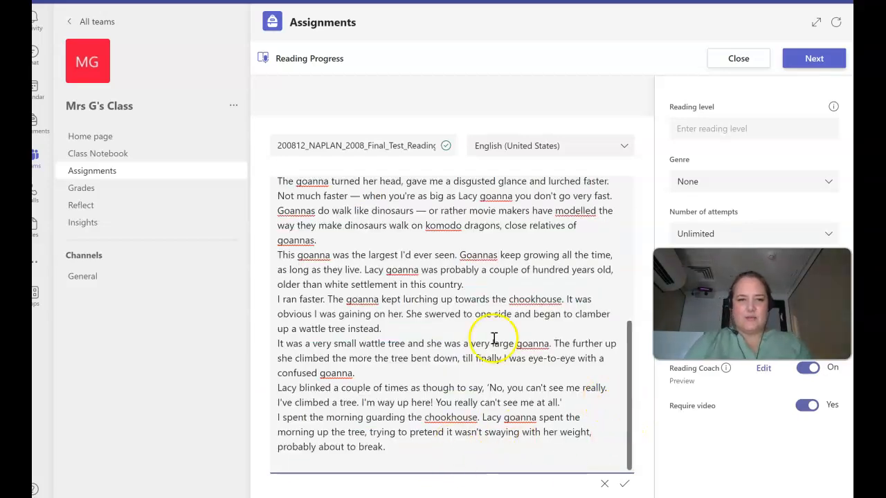
Join the lines starting "It was too hot" and "I don't know what woke me" onto the "I met her in the drought" paragraph.
{"action": "left_click", "coordinate": [332, 228]}
{"action": "key", "text": "Up"}
{"action": "key", "text": "Up"}
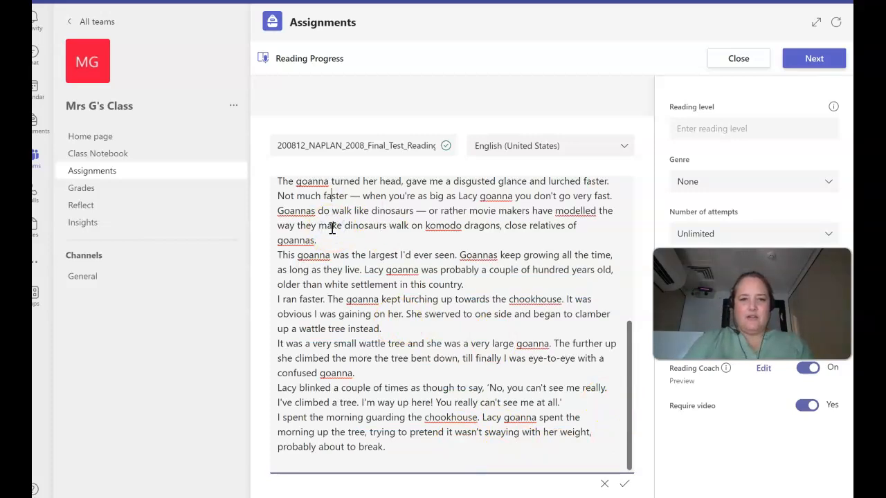
{"action": "key", "text": "ctrl+Home"}
{"action": "left_click", "coordinate": [276, 243]}
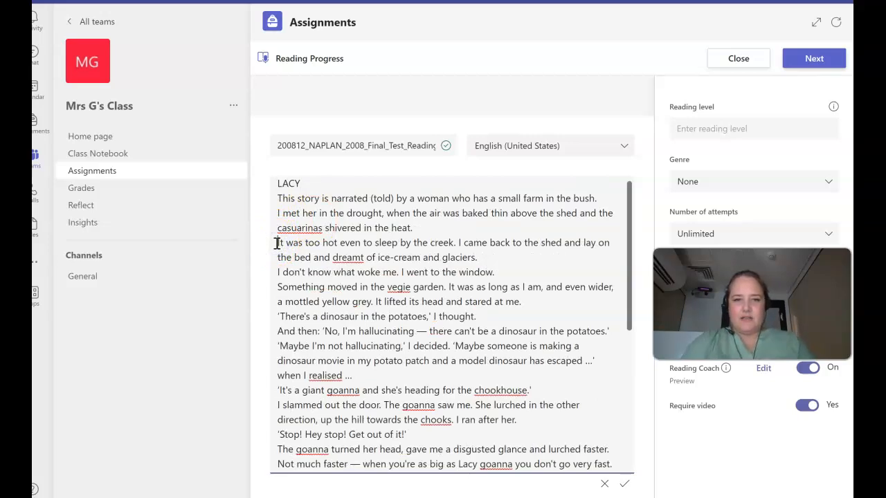
{"action": "key", "text": "BackSpace"}
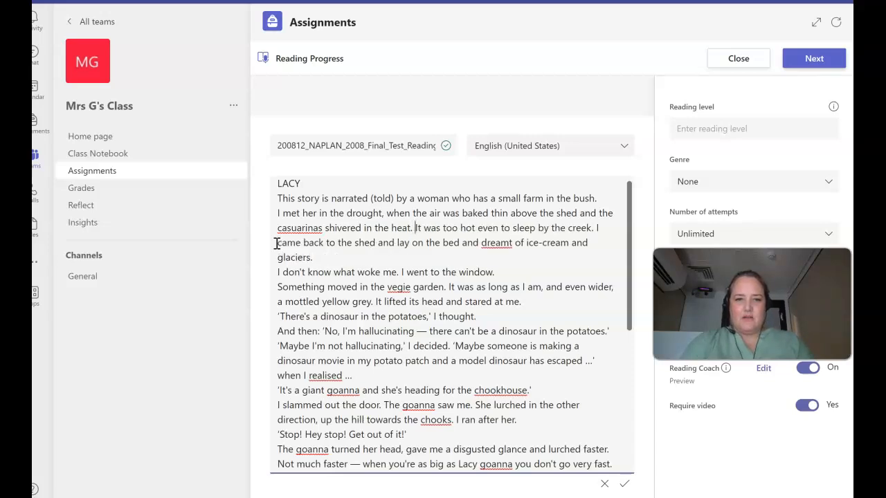
{"action": "left_click", "coordinate": [276, 272]}
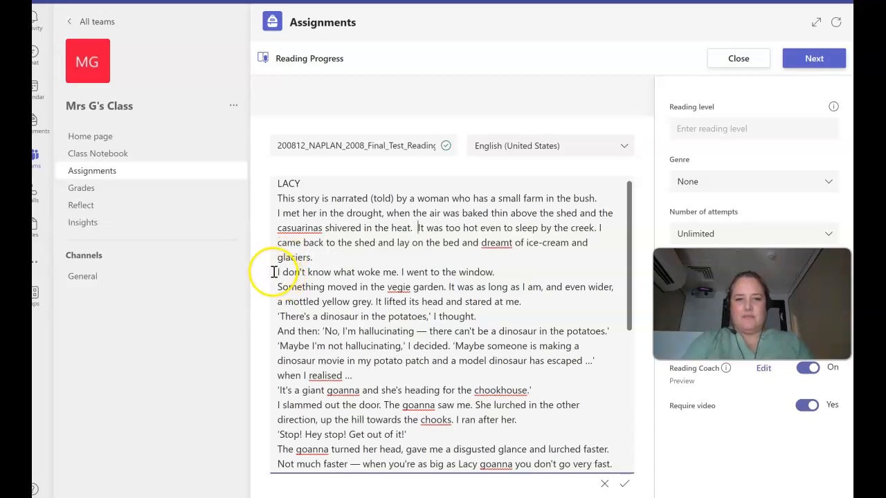
{"action": "key", "text": "BackSpace"}
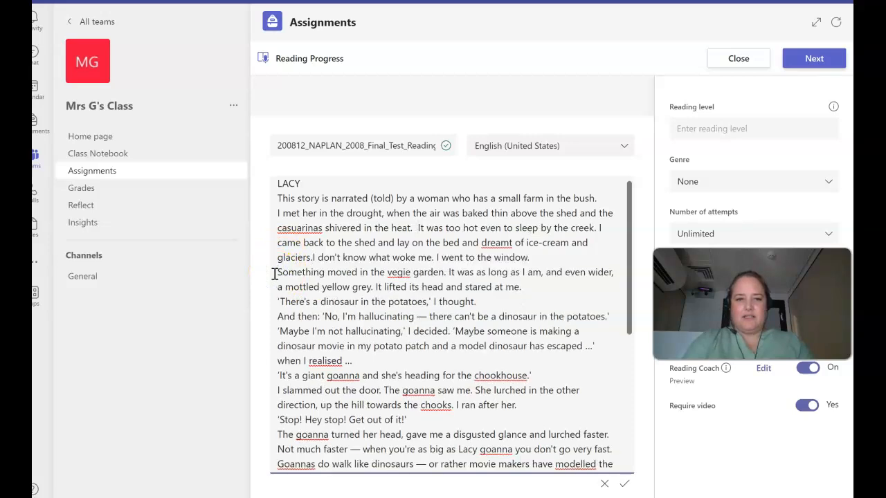
Join the lines starting "There's a dinosaur" and "And then" onto the "Something moved in the vegie garden" paragraph, separated by spaces.
{"action": "left_click", "coordinate": [277, 301]}
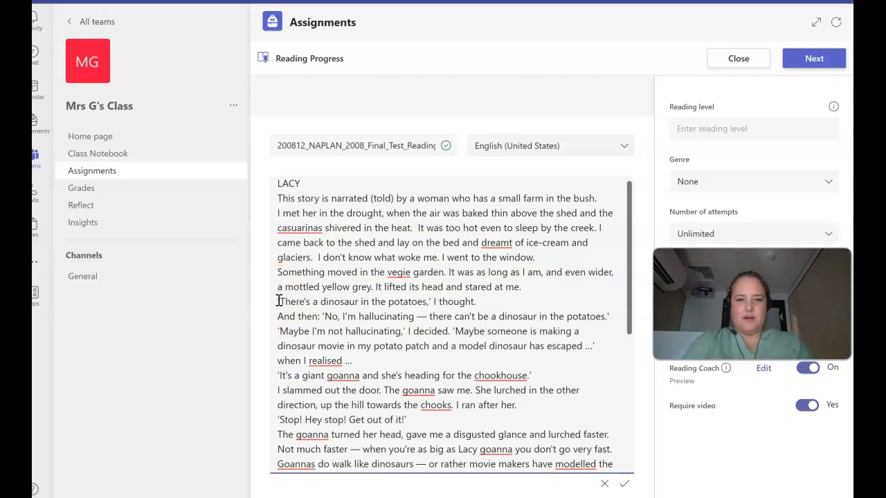
{"action": "key", "text": "BackSpace"}
{"action": "left_click", "coordinate": [279, 317]}
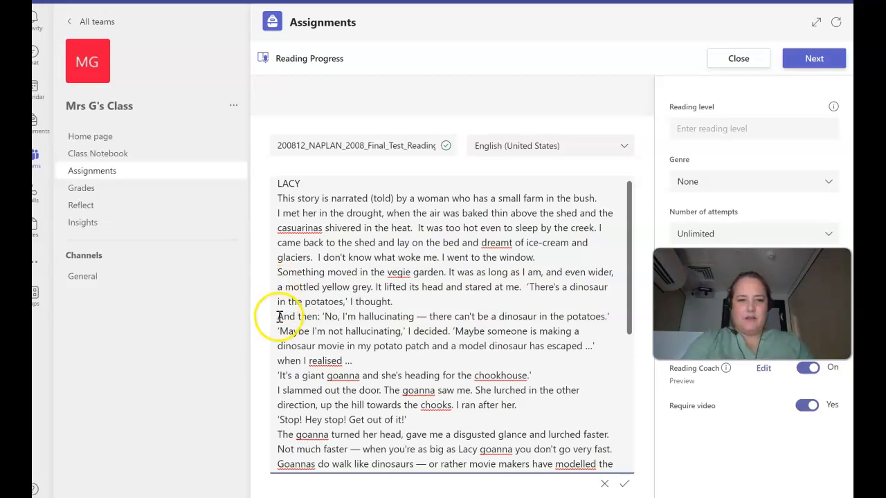
{"action": "key", "text": "BackSpace"}
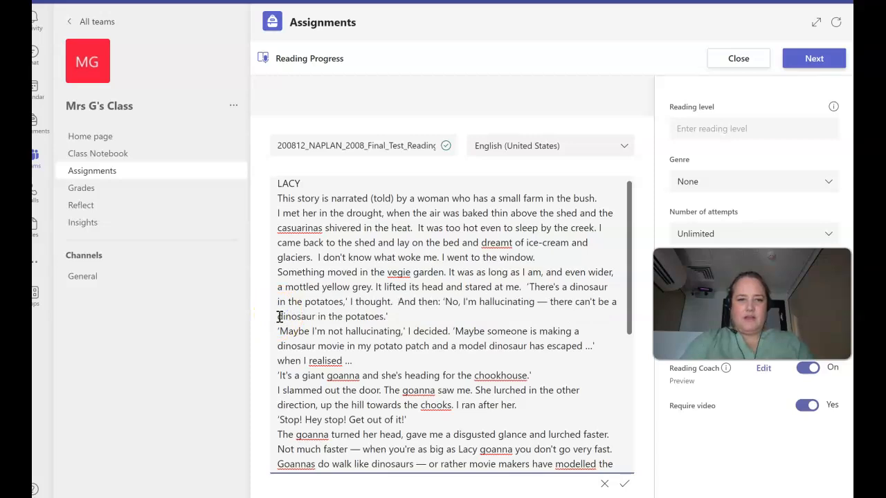
Join the lines starting "Maybe I'm not hallucinating" and "It's a giant goanna" onto the "Something moved in the vegie garden" paragraph, separated by spaces.
{"action": "left_click", "coordinate": [275, 332]}
{"action": "key", "text": "BackSpace"}
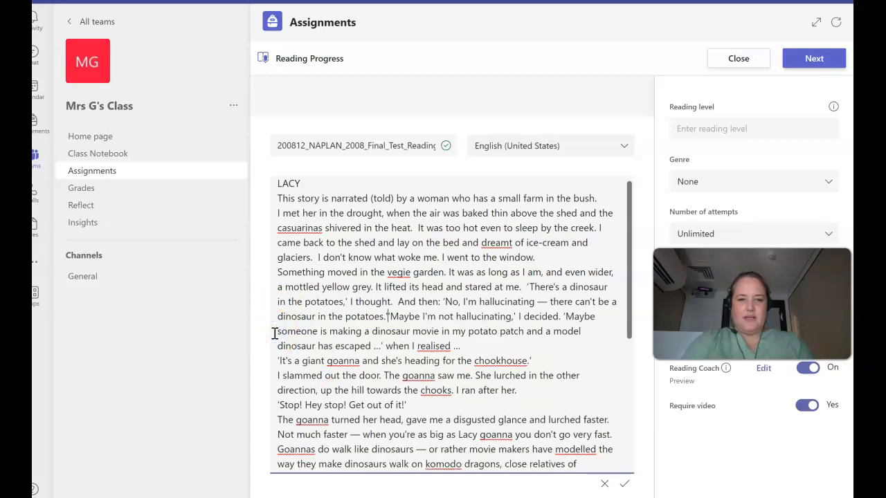
{"action": "left_click", "coordinate": [275, 346]}
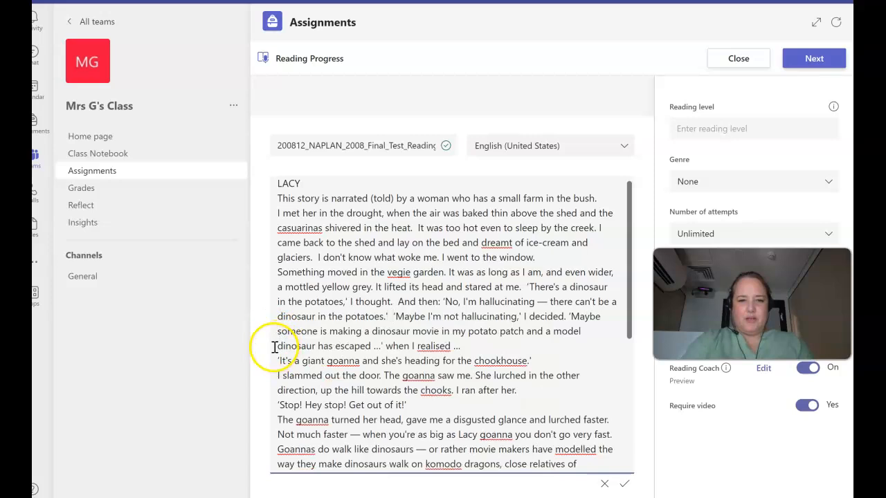
{"action": "key", "text": "BackSpace"}
{"action": "left_click", "coordinate": [275, 353]}
{"action": "key", "text": "BackSpace"}
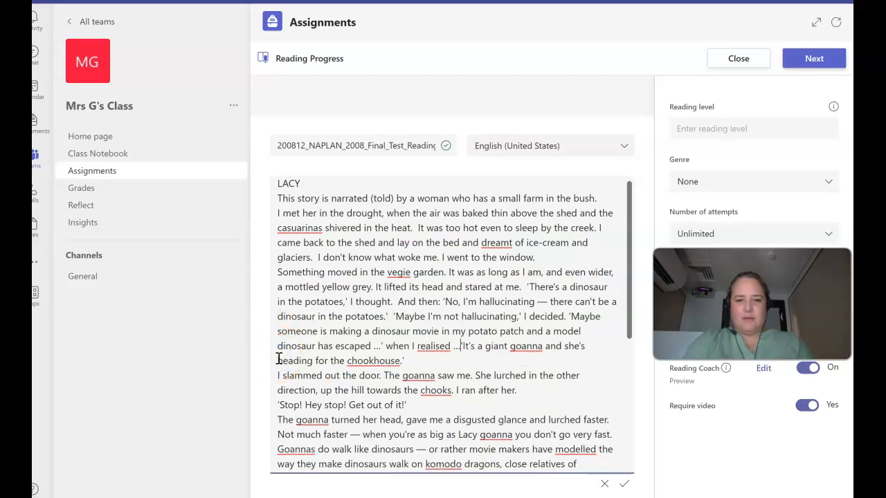
Join the lines starting "I slammed out the door" and "Stop! Hey stop!" onto the same paragraph, separated by spaces.
{"action": "left_click", "coordinate": [275, 375]}
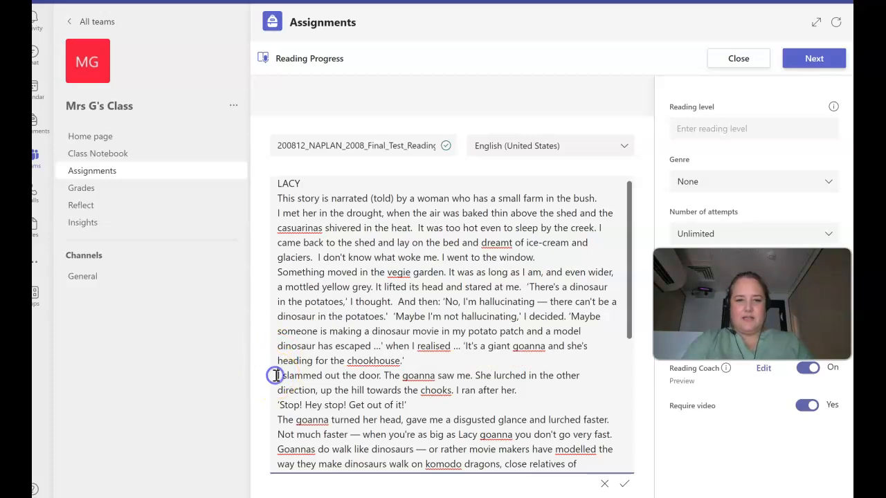
{"action": "key", "text": "BackSpace"}
{"action": "left_click", "coordinate": [277, 377]}
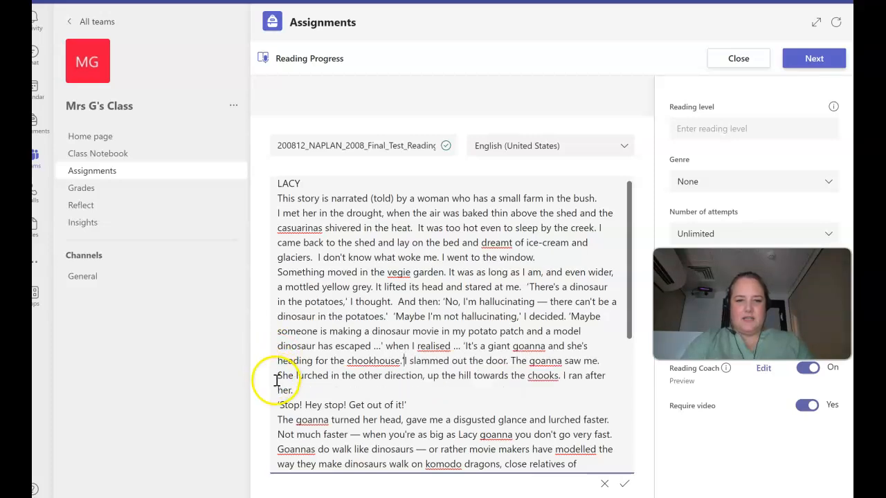
{"action": "left_click", "coordinate": [277, 405]}
{"action": "key", "text": "BackSpace"}
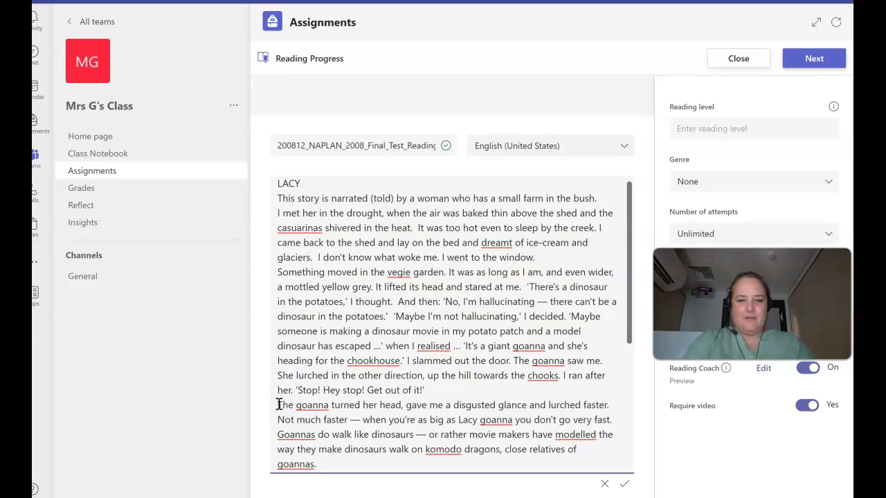
Insert a blank line before the paragraphs starting "The goanna turned her head" and "This goanna was the largest".
{"action": "scroll", "coordinate": [279, 405], "scroll_direction": "down", "scroll_amount": 3}
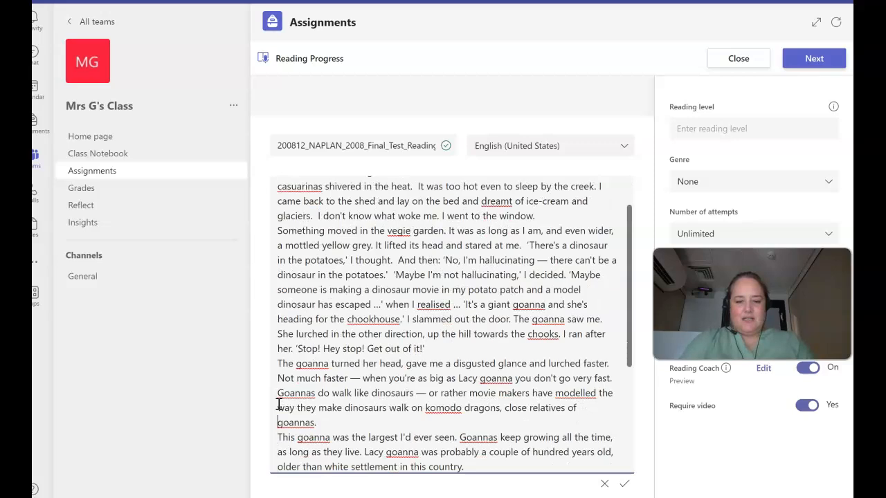
{"action": "key", "text": "Return"}
{"action": "scroll", "coordinate": [279, 404], "scroll_direction": "down", "scroll_amount": 5}
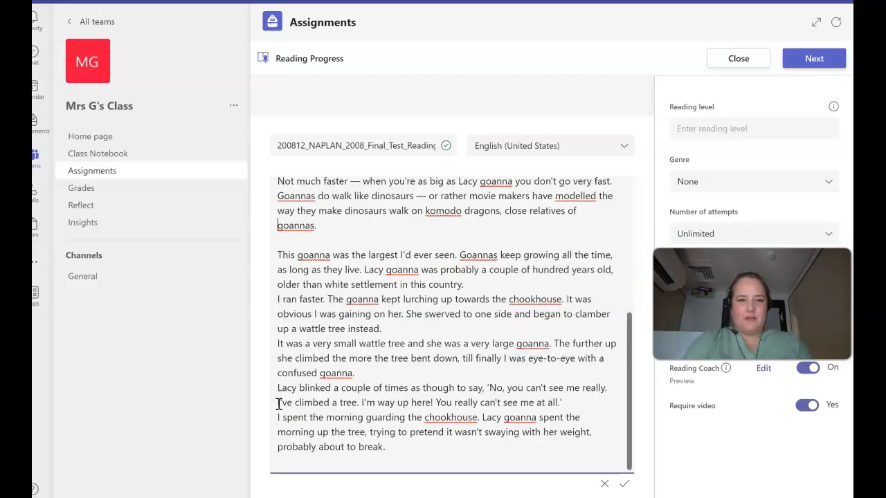
{"action": "key", "text": "Up"}
{"action": "key", "text": "Up"}
{"action": "key", "text": "Up"}
{"action": "key", "text": "Up"}
{"action": "key", "text": "Up"}
{"action": "scroll", "coordinate": [279, 405], "scroll_direction": "down", "scroll_amount": 1}
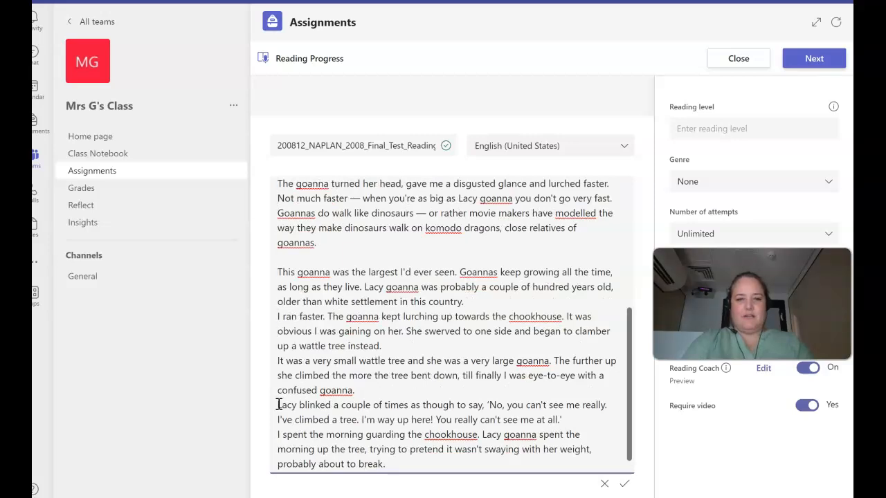
Insert a blank line before each of the paragraphs starting "I ran faster", "It was a very small wattle tree" and "Lacy blinked".
{"action": "key", "text": "Return"}
{"action": "key", "text": "Return"}
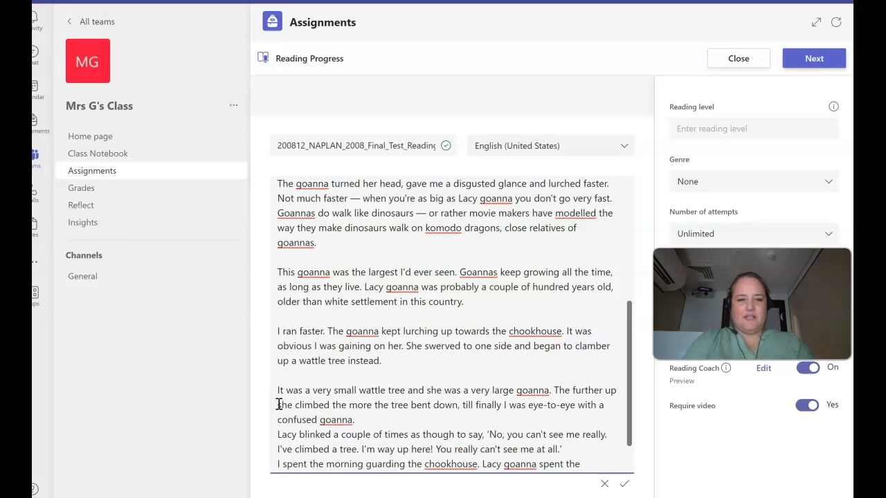
{"action": "key", "text": "Return"}
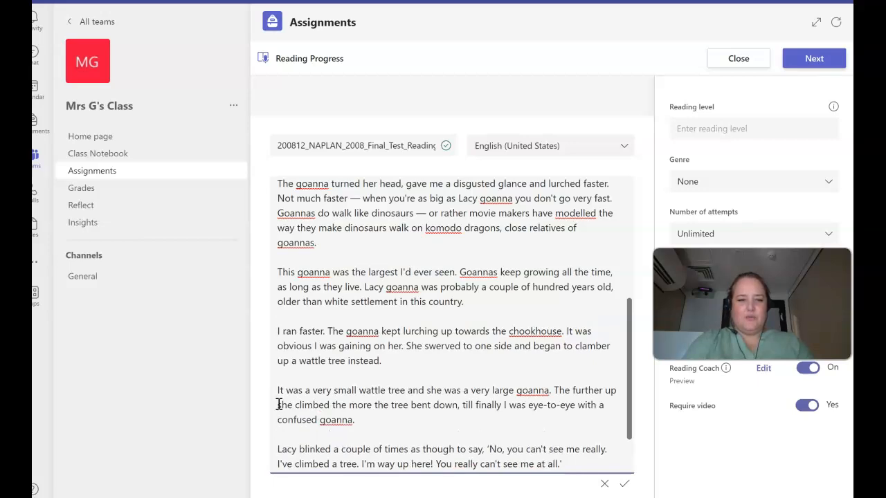
{"action": "key", "text": "Down"}
{"action": "key", "text": "Down"}
{"action": "key", "text": "Down"}
{"action": "key", "text": "Down"}
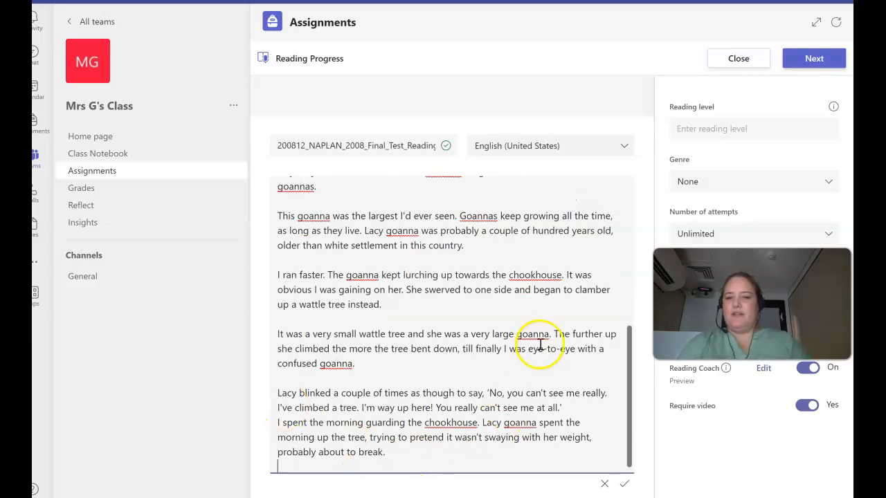
Retitle the passage "3 5N2008" and set its genre to Fiction.
{"action": "left_click", "coordinate": [413, 146]}
{"action": "key", "text": "ctrl+a"}
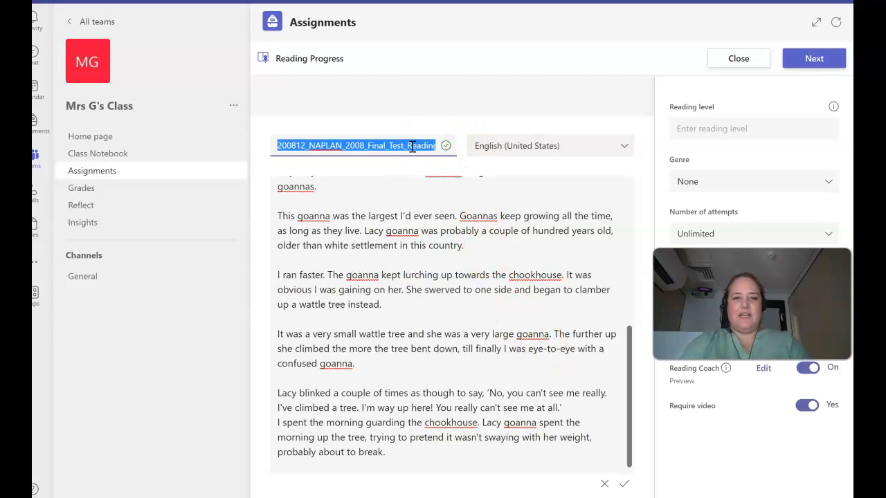
{"action": "type", "text": "3 5N2008"}
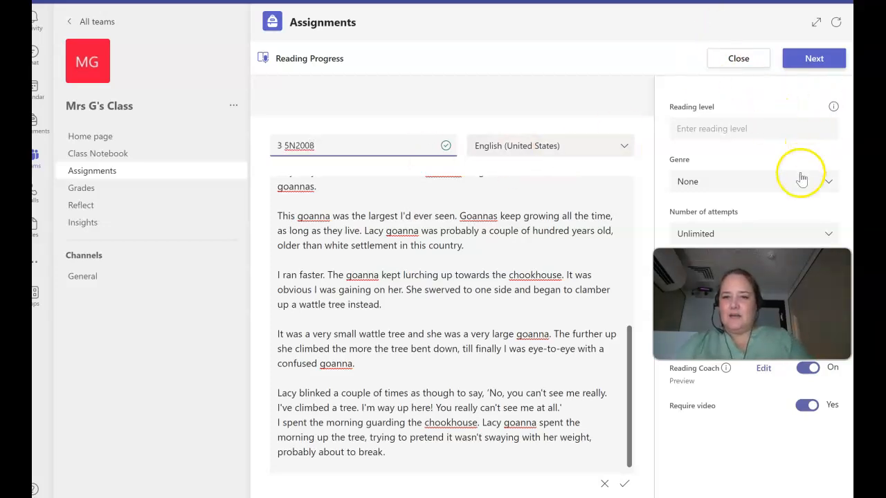
{"action": "left_click", "coordinate": [831, 183]}
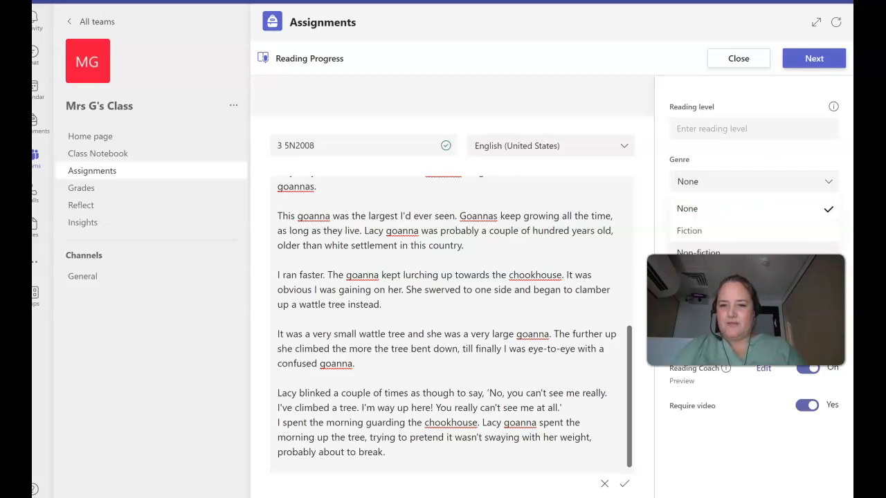
{"action": "left_click", "coordinate": [741, 231]}
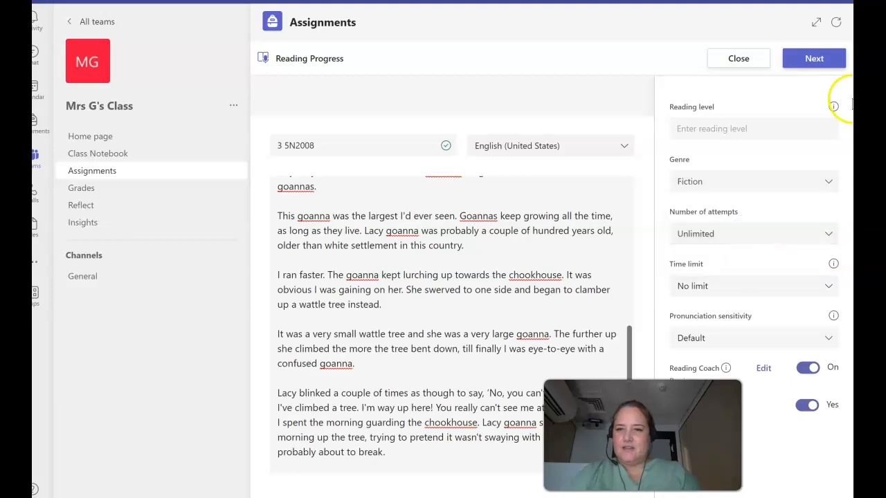
Save the passage edits and continue to the new assignment form.
{"action": "left_click", "coordinate": [812, 58]}
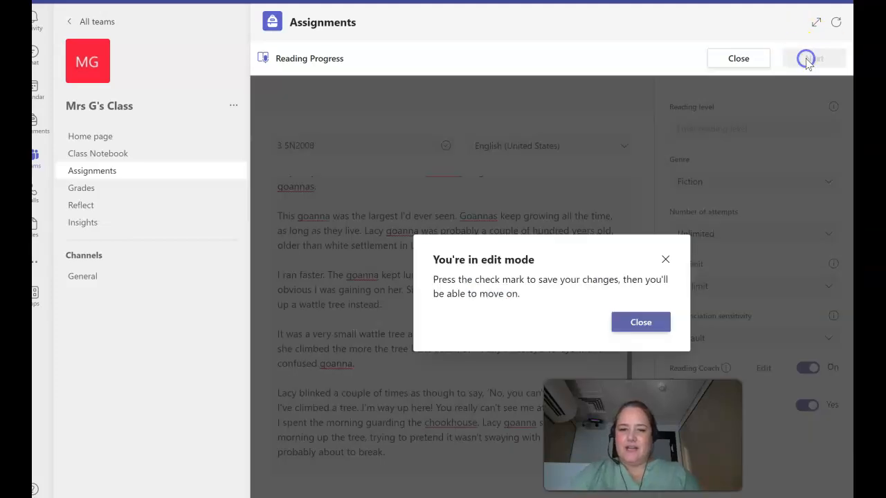
{"action": "left_click", "coordinate": [638, 320]}
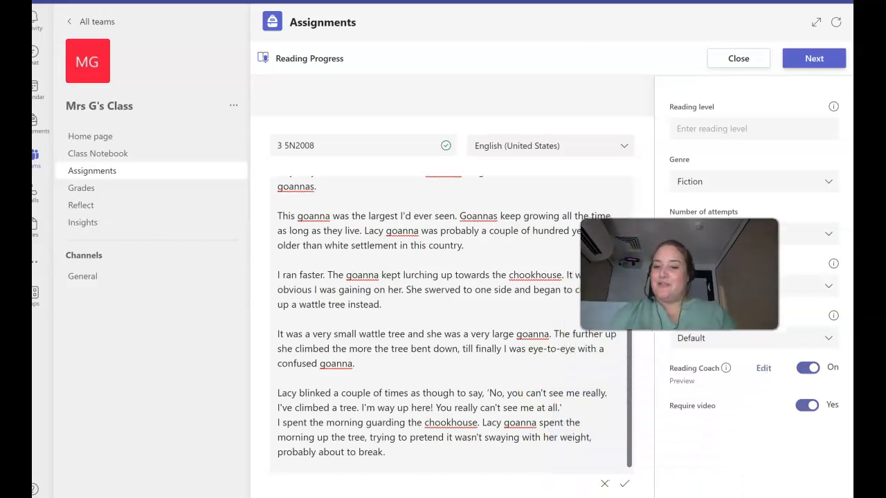
{"action": "left_click", "coordinate": [626, 484]}
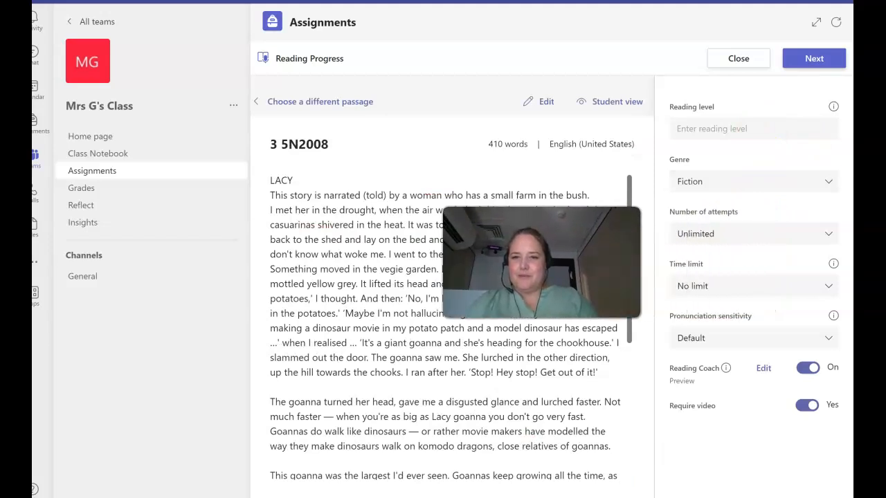
{"action": "left_click", "coordinate": [813, 58]}
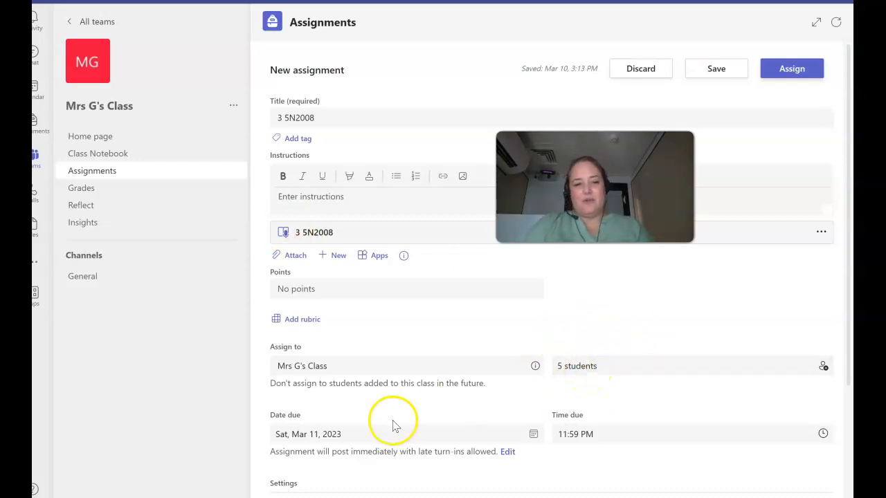
Set the assignment timeline to post on Tue, Mar 14, 2023 and be due on Fri, Mar 17, 2023.
{"action": "left_click", "coordinate": [509, 452]}
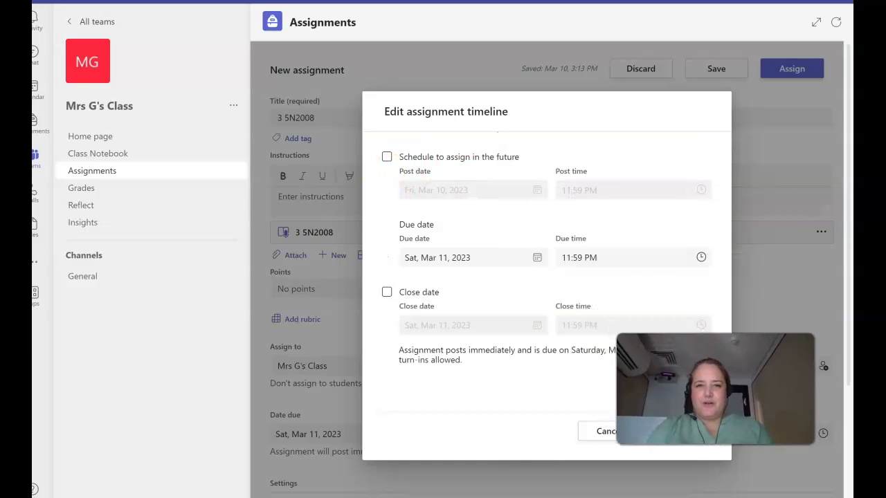
{"action": "left_click", "coordinate": [389, 158]}
{"action": "left_click", "coordinate": [451, 190]}
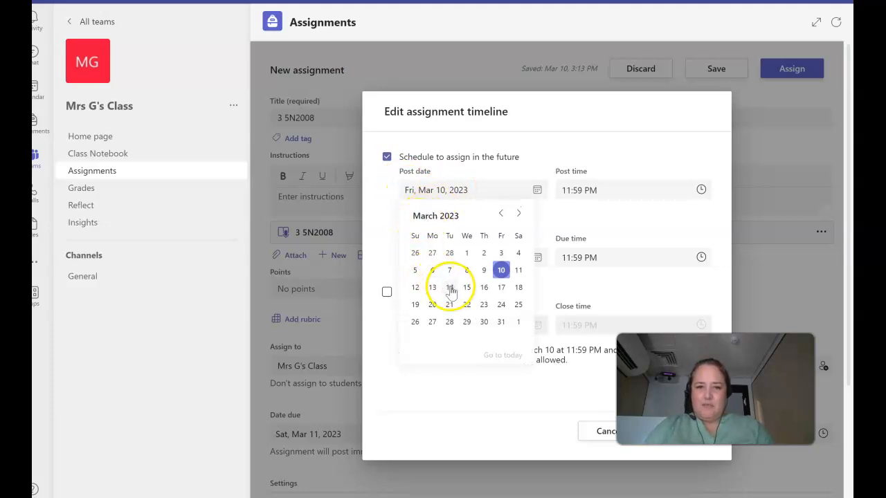
{"action": "left_click", "coordinate": [450, 287]}
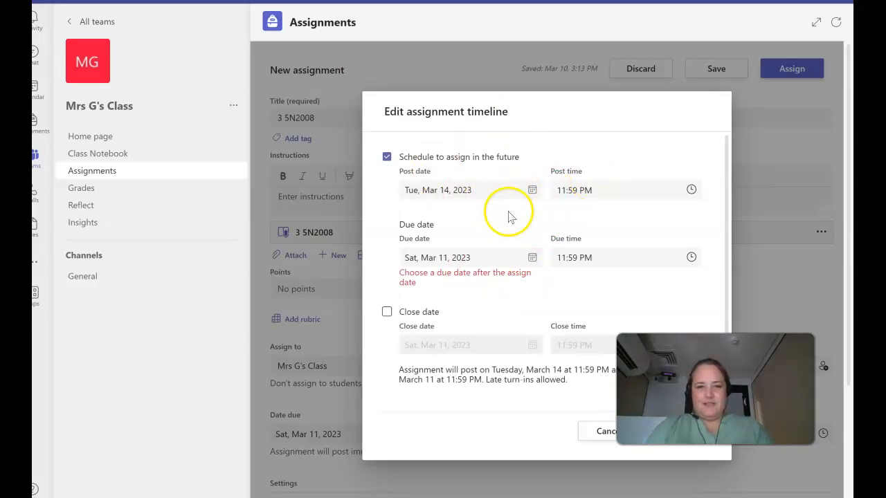
{"action": "left_click", "coordinate": [532, 257]}
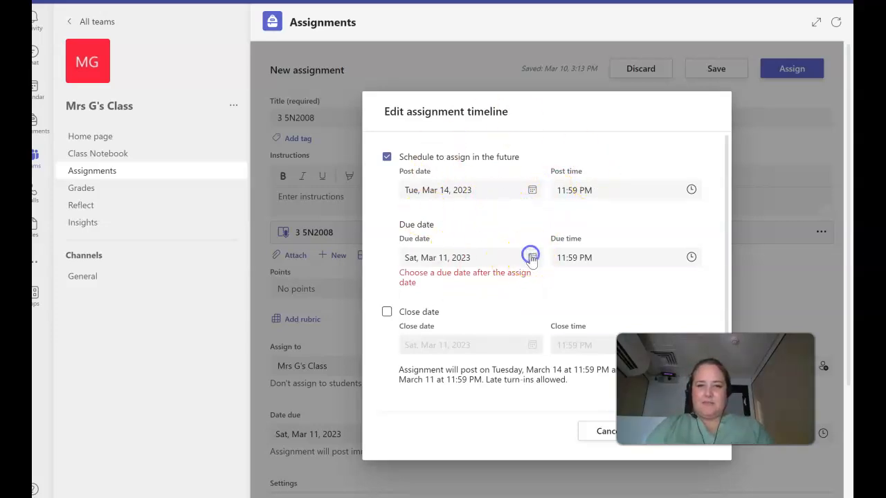
{"action": "left_click", "coordinate": [501, 355]}
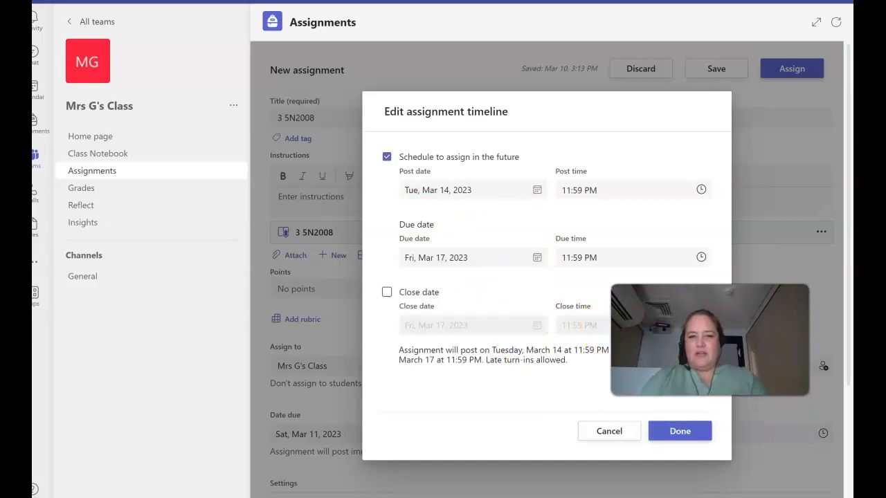
{"action": "left_click", "coordinate": [664, 441]}
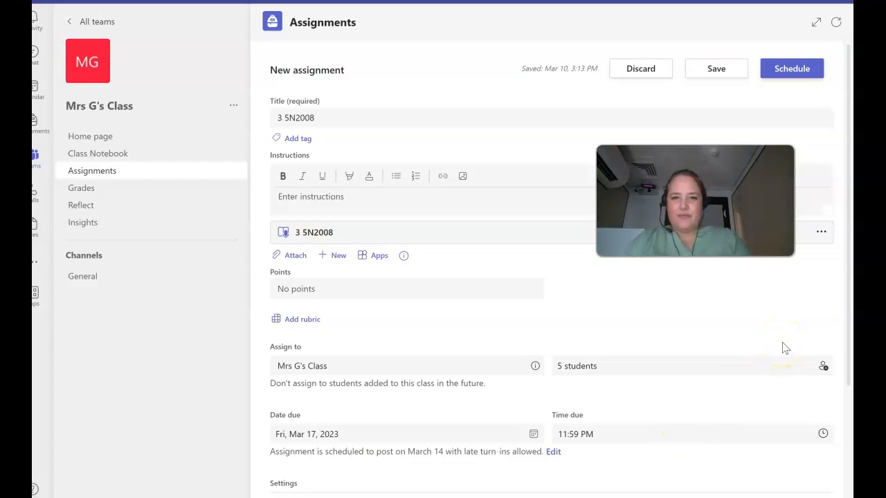
Schedule the assignment and select 3 5N2008 in the list of upcoming assignments.
{"action": "left_click", "coordinate": [788, 72]}
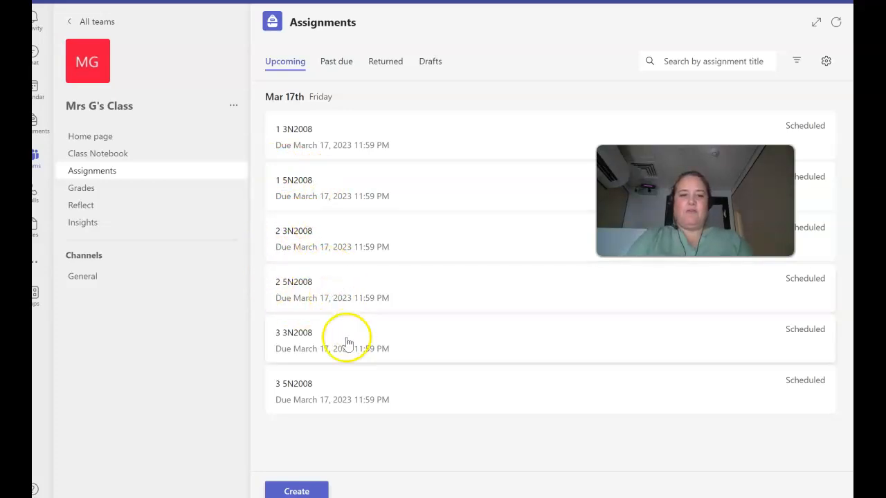
{"action": "left_click", "coordinate": [315, 373]}
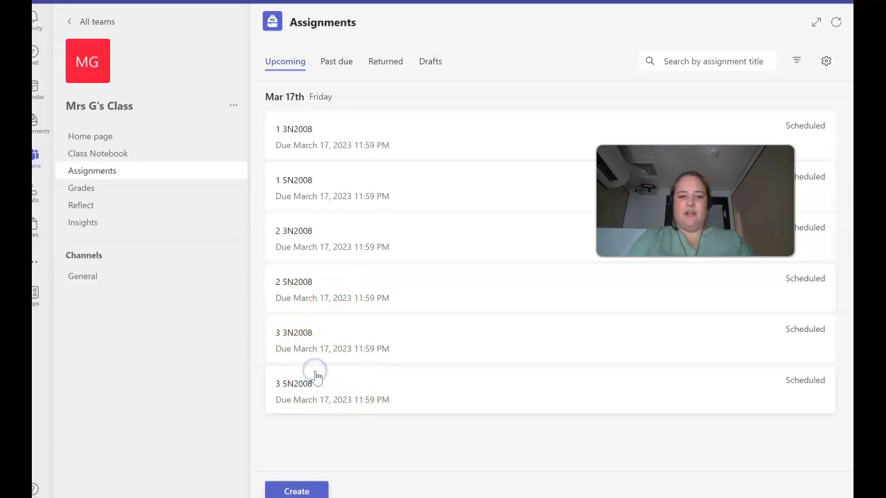